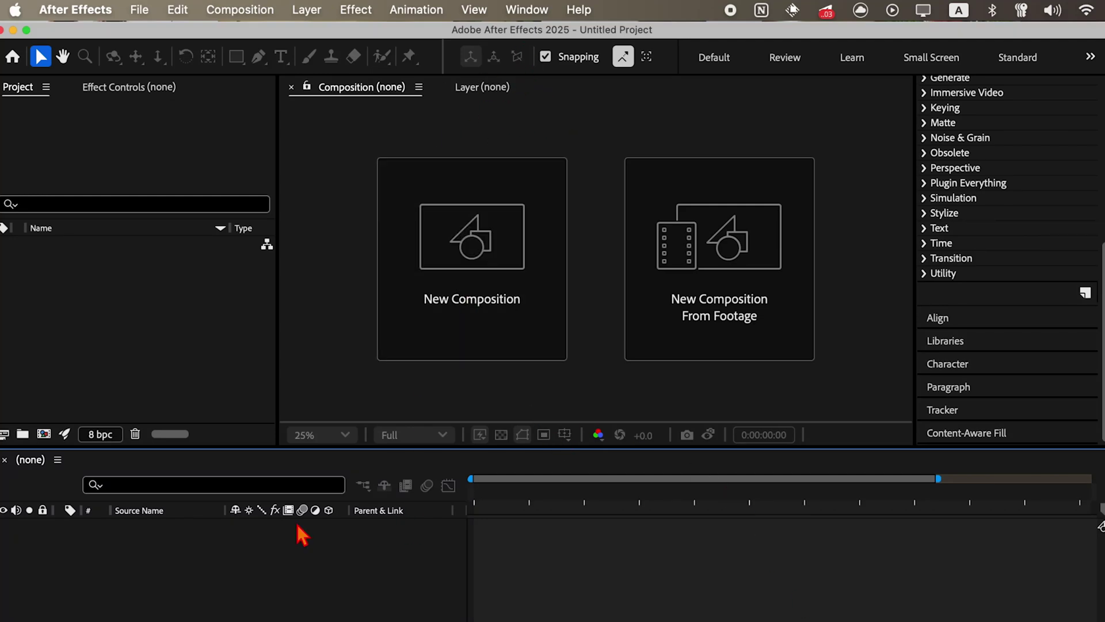
- Review Window > Extensions and attempt to launch Flow, which does not appear
{"action": "left_click", "coordinate": [526, 9]}
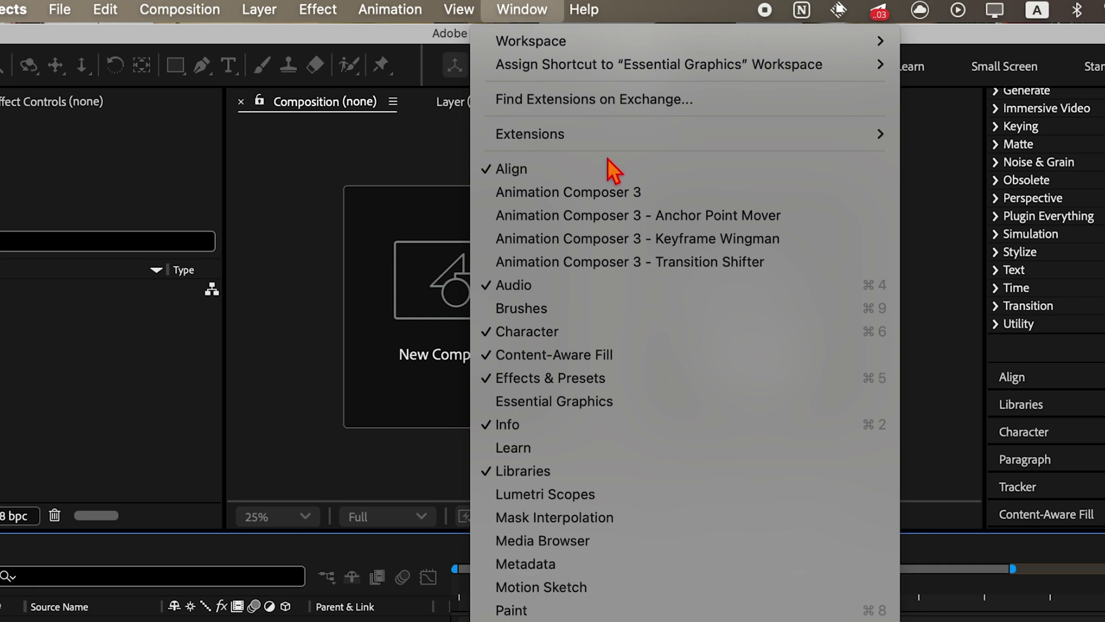
{"action": "mouse_move", "coordinate": [531, 134]}
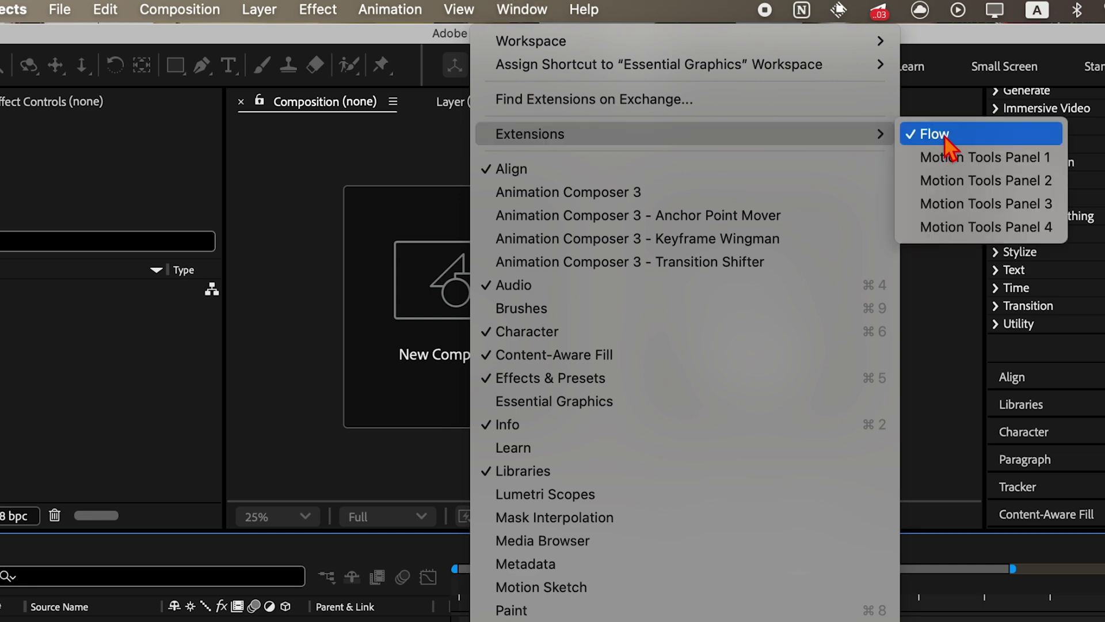
{"action": "left_click", "coordinate": [934, 134]}
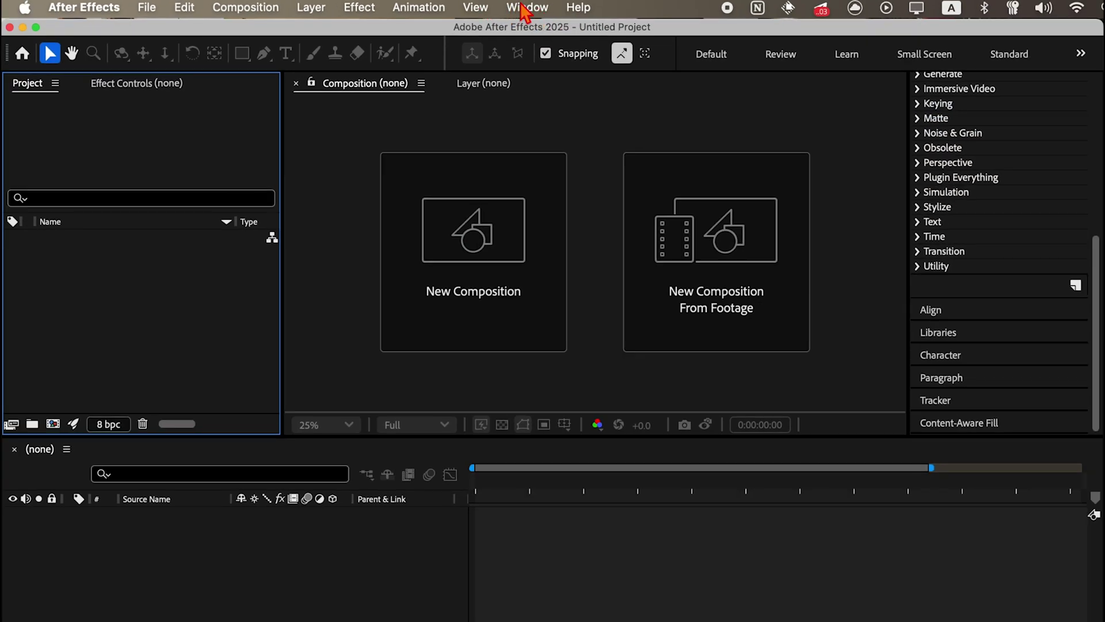
{"action": "left_click", "coordinate": [525, 11]}
{"action": "mouse_move", "coordinate": [657, 110]}
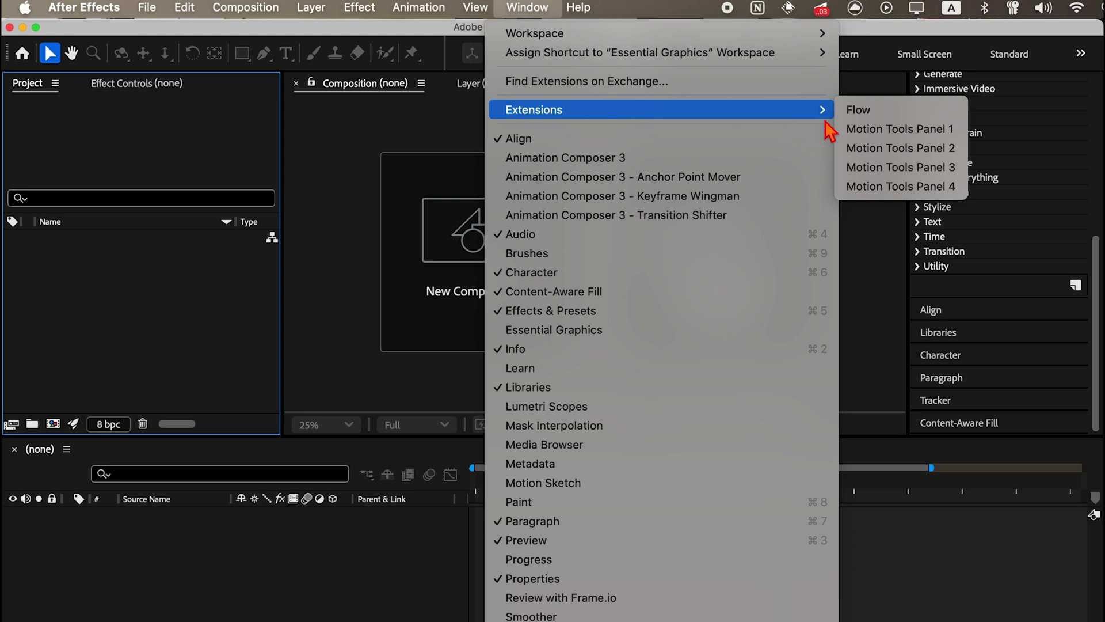
{"action": "left_click", "coordinate": [881, 127]}
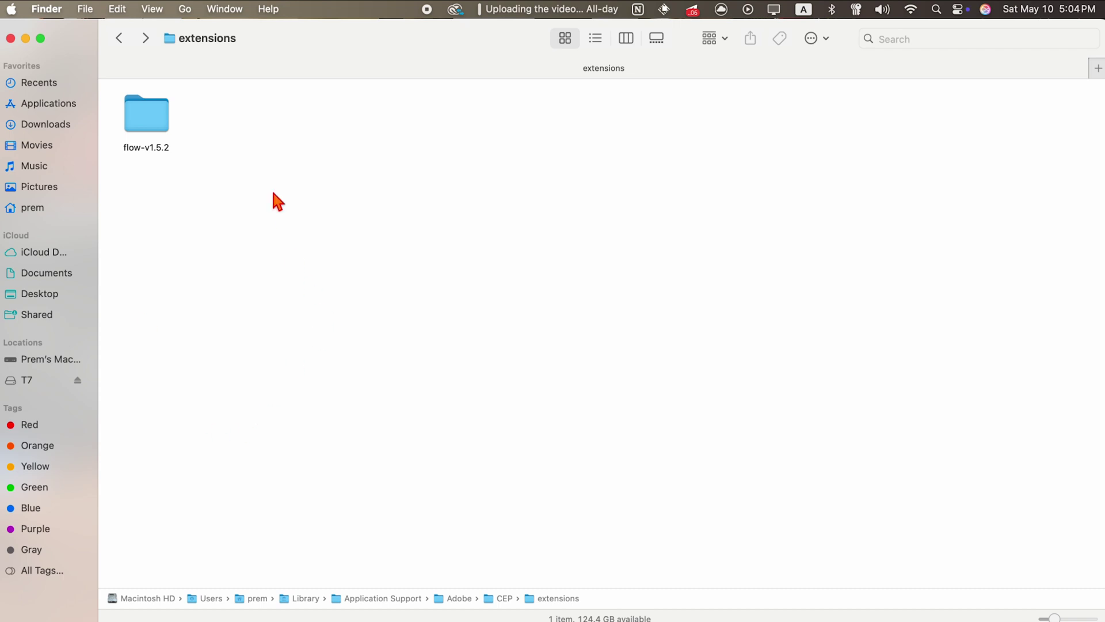
- Select the flow-v1.5.2 folder in Finder's CEP extensions directory and return to After Effects
{"action": "left_click", "coordinate": [158, 108]}
{"action": "mouse_move", "coordinate": [971, 592]}
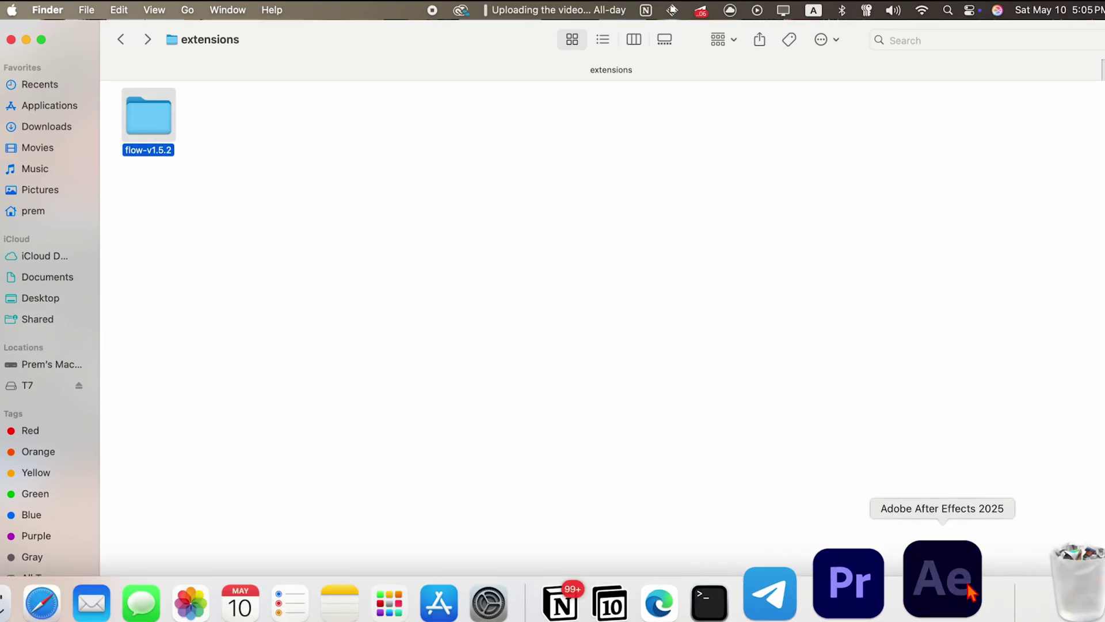
{"action": "left_click", "coordinate": [942, 580]}
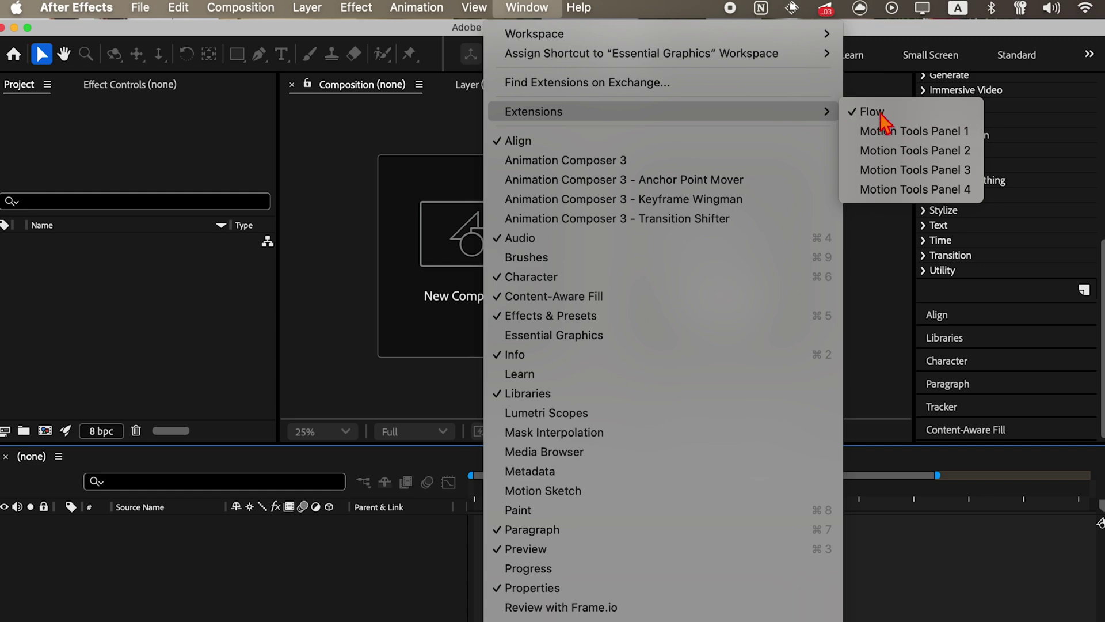
- Retry launching Flow from Extensions, then enlarge the composition viewer over the timeline
{"action": "left_click", "coordinate": [873, 112]}
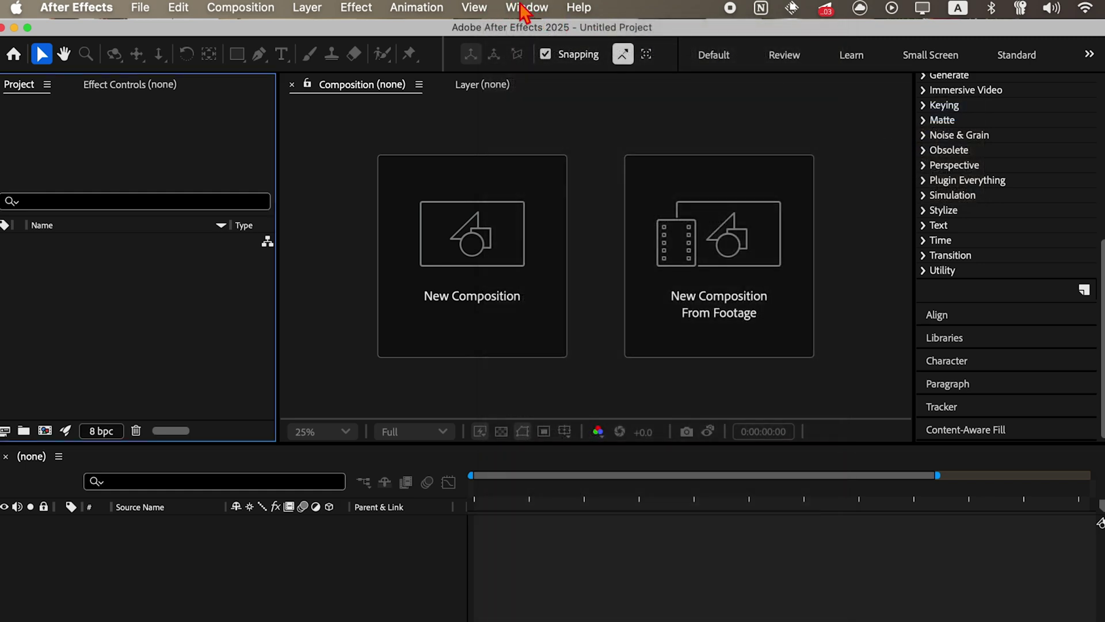
{"action": "left_click", "coordinate": [524, 12]}
{"action": "mouse_move", "coordinate": [535, 112]}
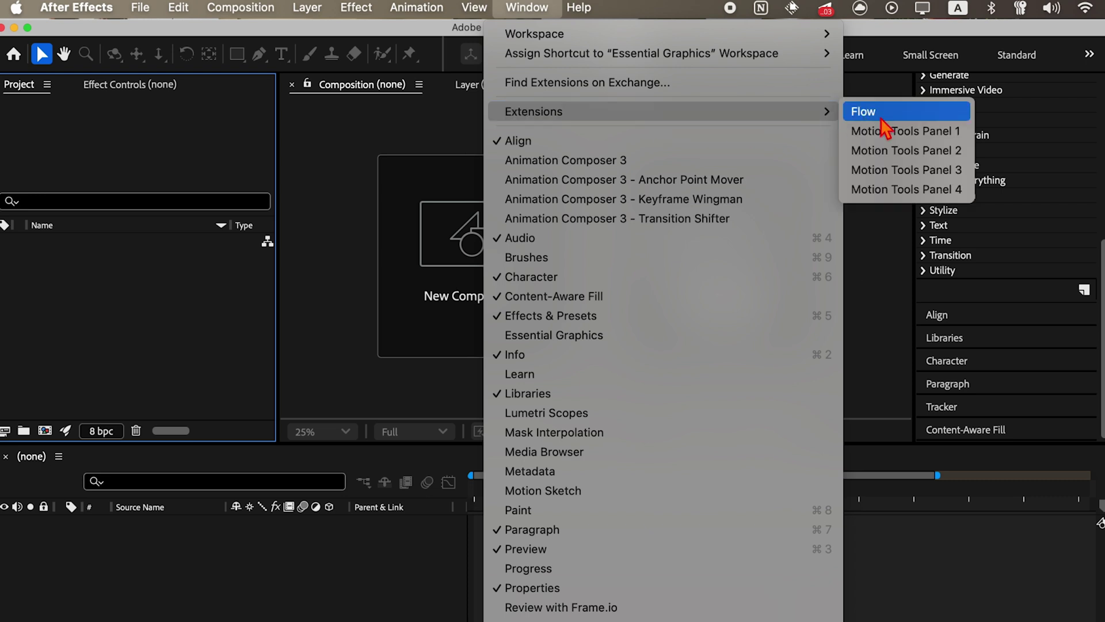
{"action": "left_click", "coordinate": [881, 121]}
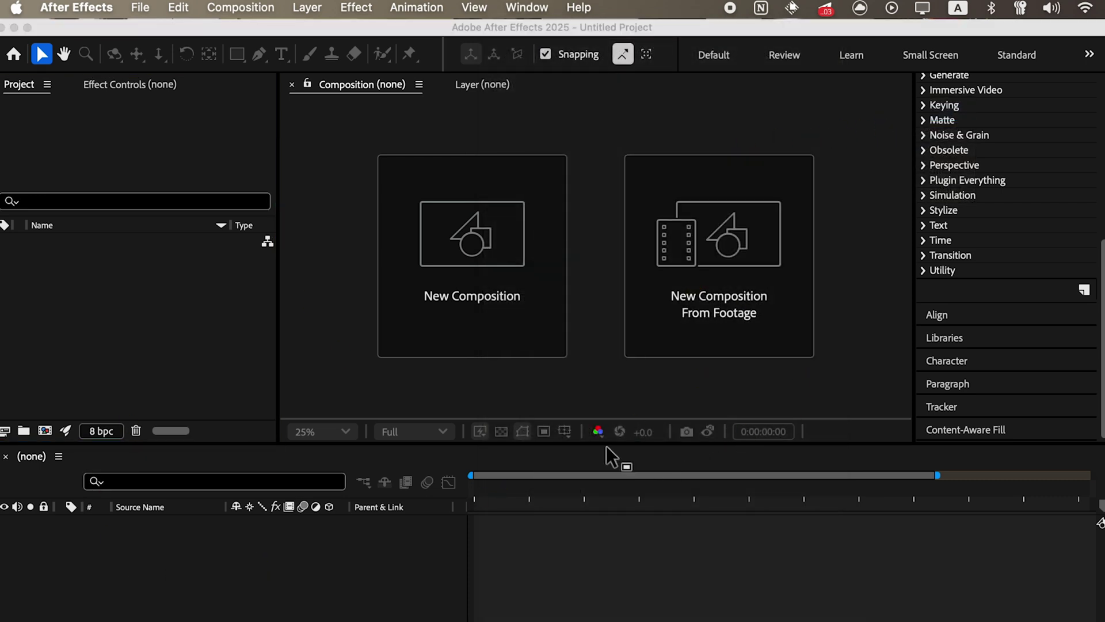
{"action": "left_click_drag", "start_coordinate": [605, 445], "coordinate": [571, 541]}
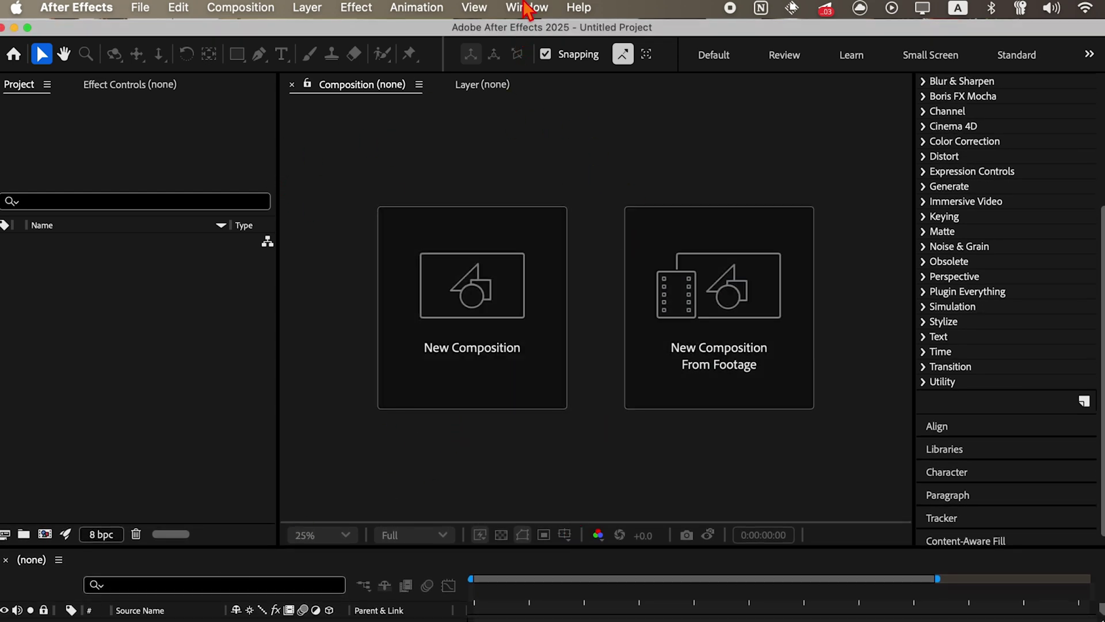
- Launch Terminal from Spotlight, correcting the mistyped search text
{"action": "left_click", "coordinate": [527, 7]}
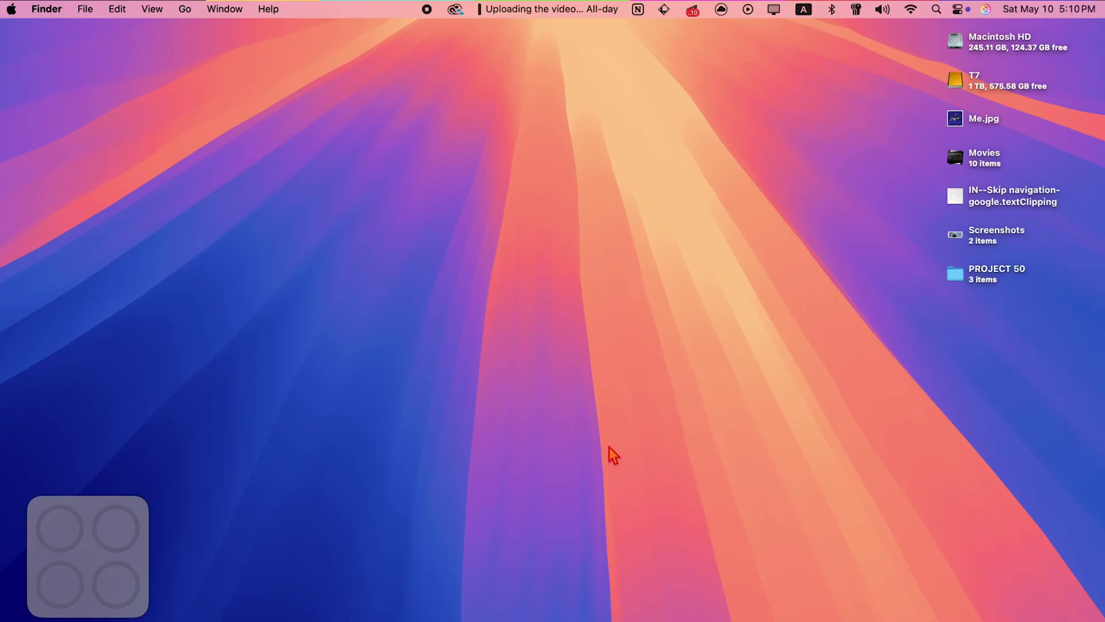
{"action": "key", "text": "super+space"}
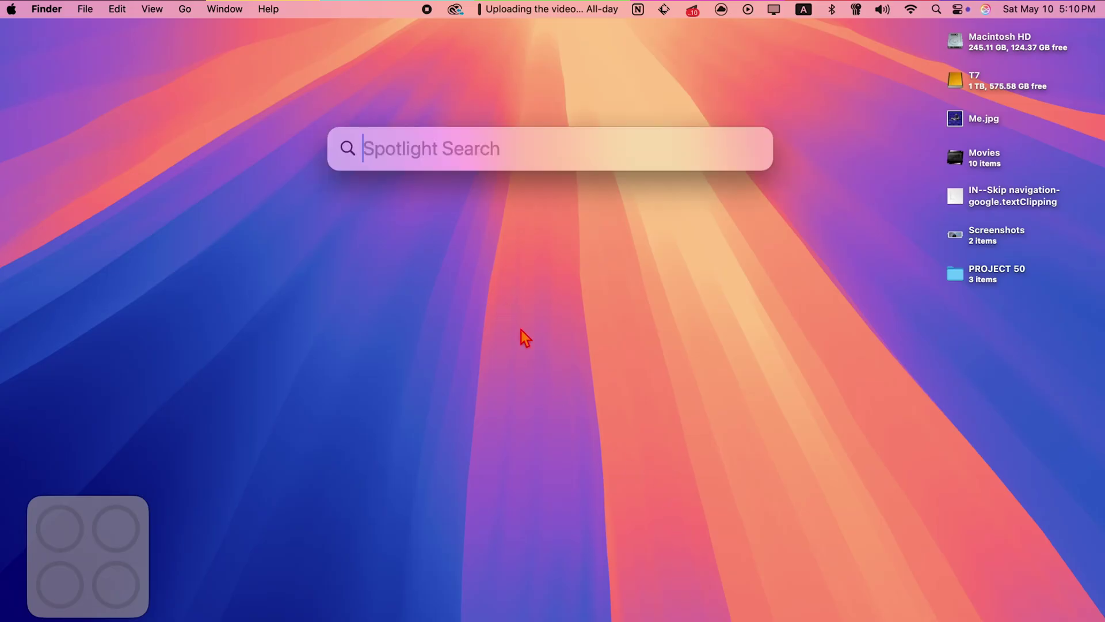
{"action": "type", "text": "Terminna"}
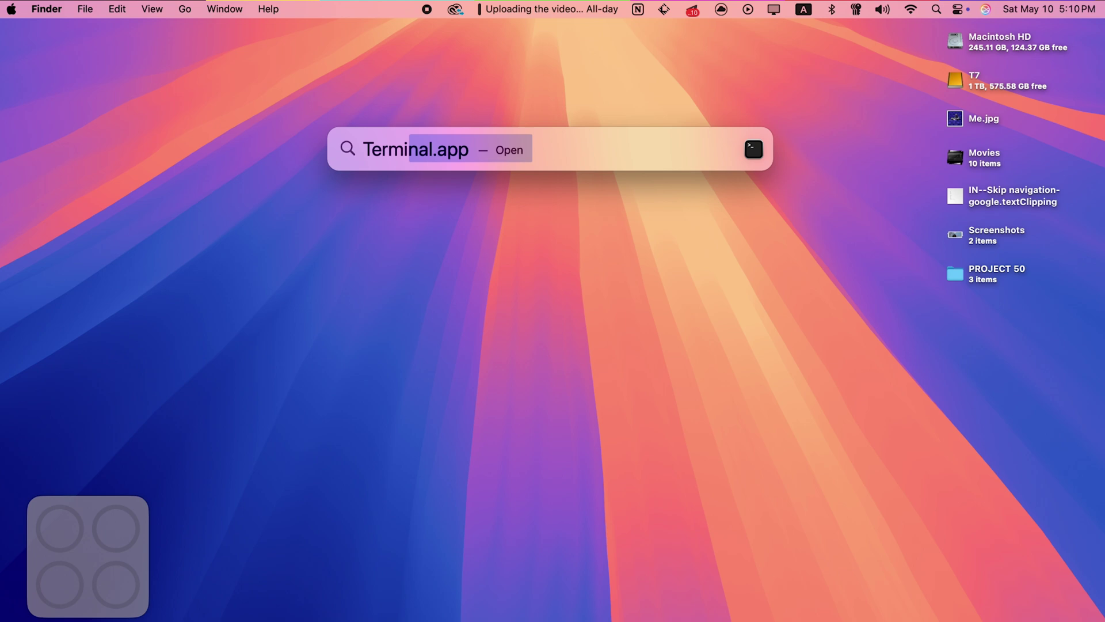
{"action": "key", "text": "BackSpace"}
{"action": "key", "text": "BackSpace"}
{"action": "key", "text": "BackSpace"}
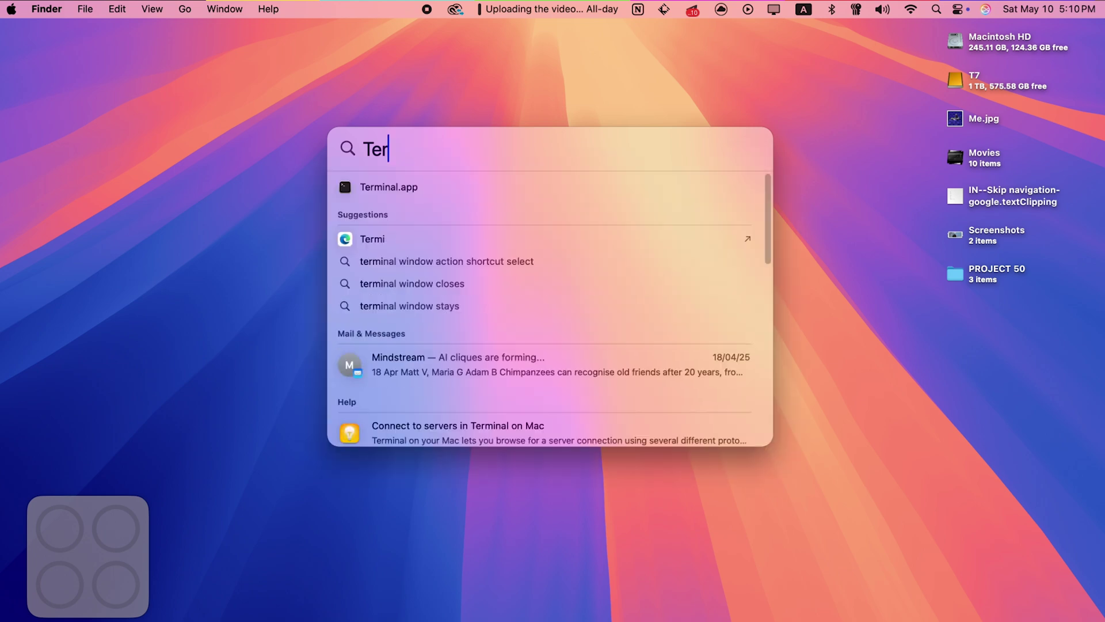
{"action": "key", "text": "BackSpace"}
{"action": "key", "text": "BackSpace"}
{"action": "key", "text": "BackSpace"}
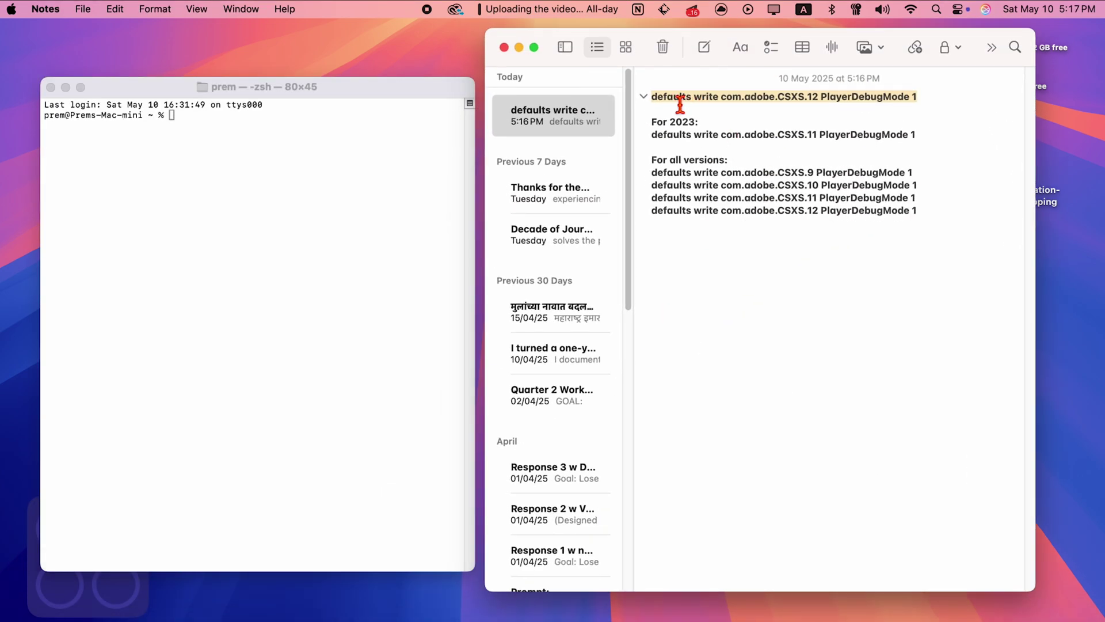
- Copy the CSXS.12 PlayerDebugMode defaults command from Notes and run it in Terminal
{"action": "left_click_drag", "start_coordinate": [777, 110], "coordinate": [653, 102]}
{"action": "right_click", "coordinate": [694, 123]}
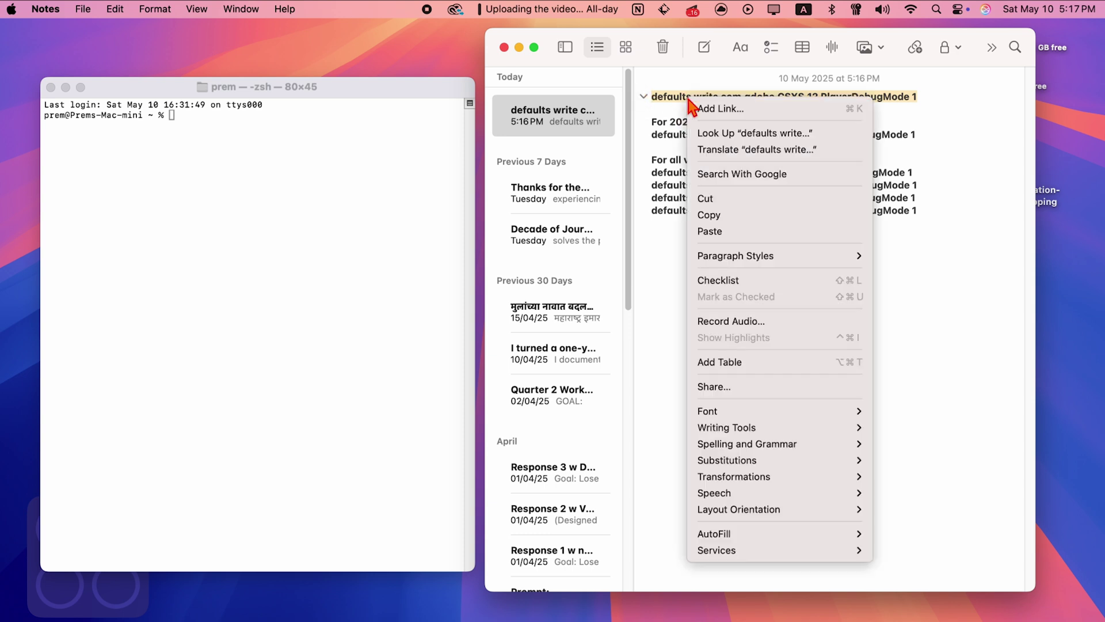
{"action": "left_click", "coordinate": [731, 214]}
{"action": "left_click", "coordinate": [184, 119]}
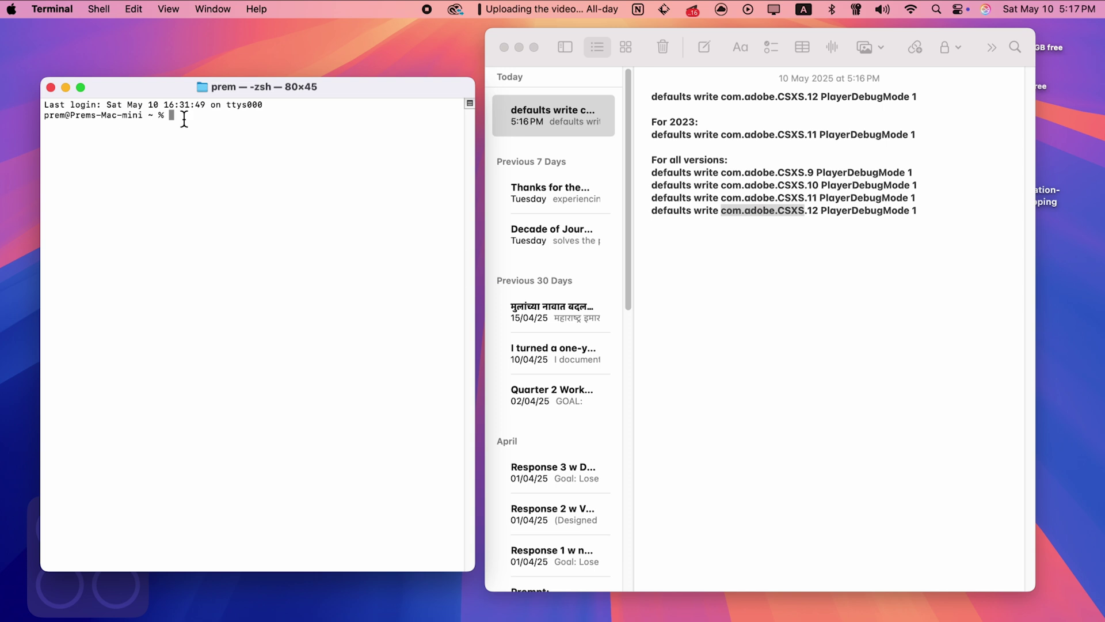
{"action": "key", "text": "super+v"}
{"action": "key", "text": "Return"}
- Copy the CSXS.11 (For 2023) defaults command from Notes and run it in Terminal
{"action": "left_click", "coordinate": [658, 137]}
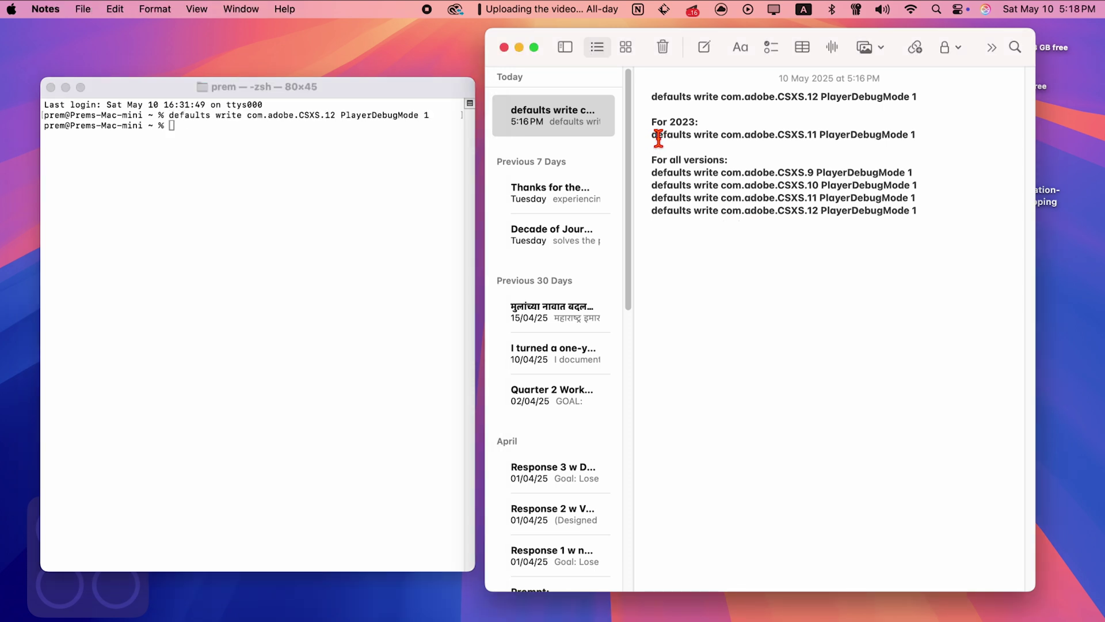
{"action": "left_click_drag", "start_coordinate": [654, 137], "coordinate": [926, 136]}
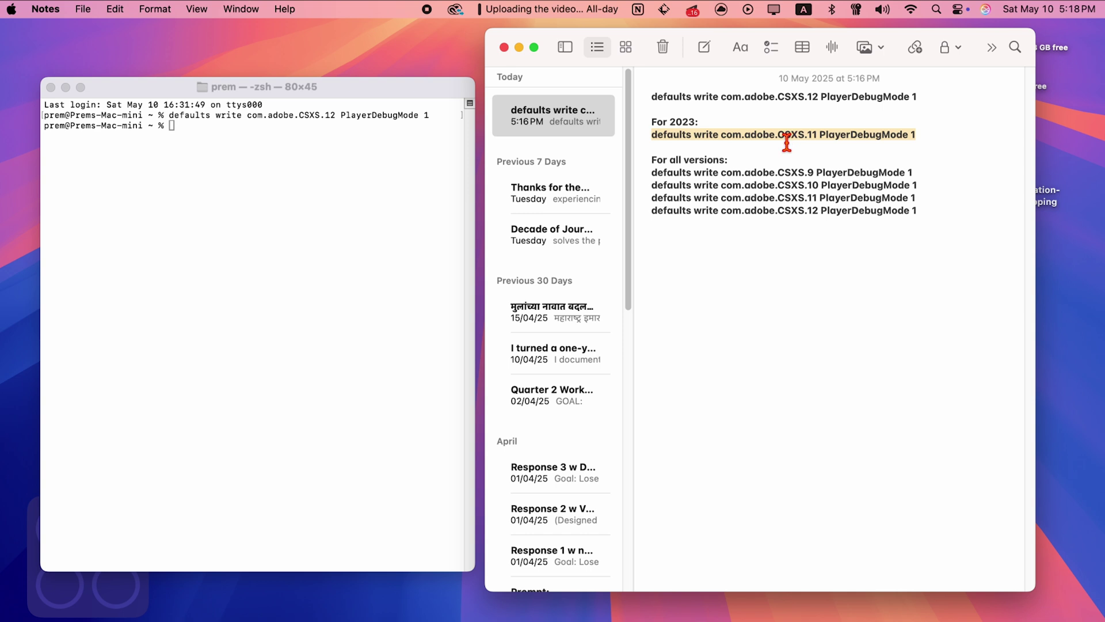
{"action": "right_click", "coordinate": [697, 138]}
{"action": "left_click", "coordinate": [741, 248]}
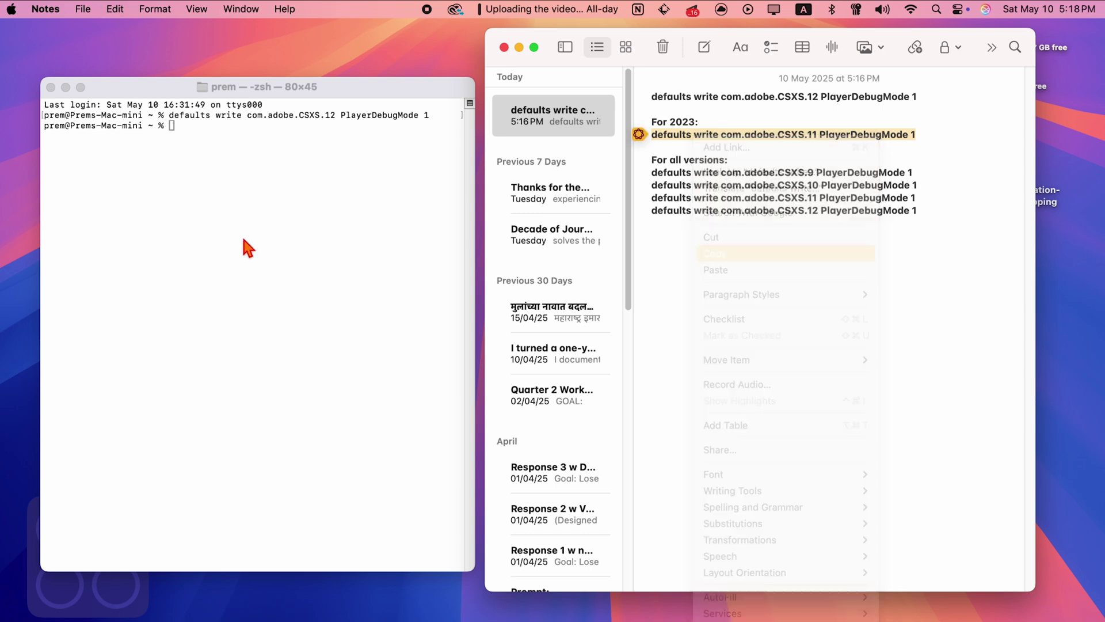
{"action": "left_click", "coordinate": [195, 130]}
{"action": "key", "text": "super+v"}
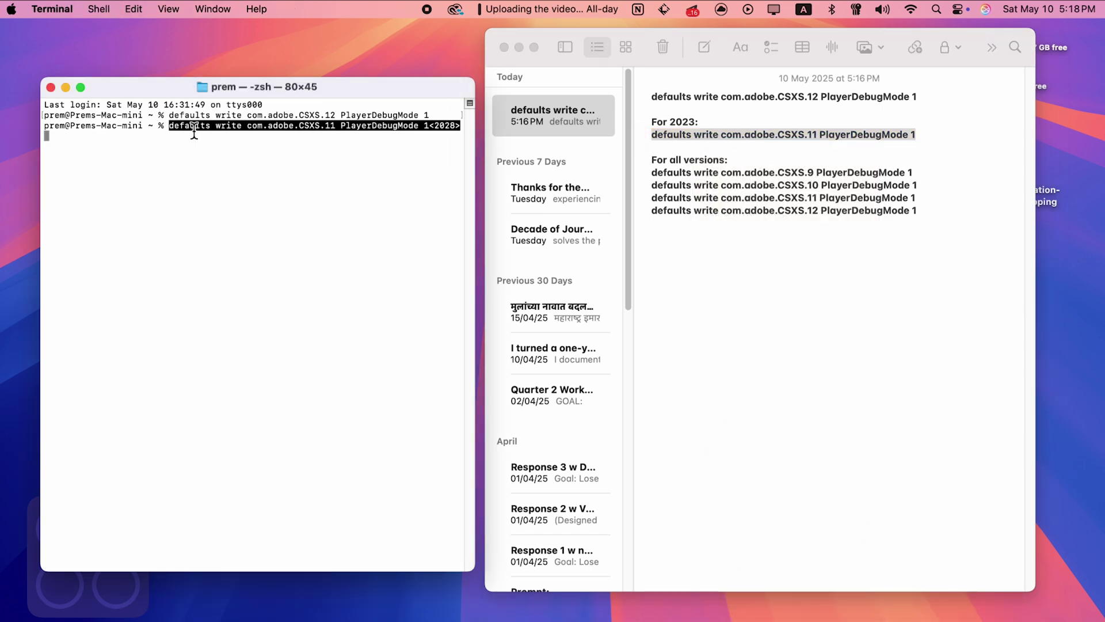
{"action": "key", "text": "Return"}
- Run the four all-versions PlayerDebugMode command lines covering CSXS 9 and 10 in Terminal
{"action": "left_click_drag", "start_coordinate": [652, 172], "coordinate": [878, 223]}
{"action": "key", "text": "super+c"}
{"action": "left_click", "coordinate": [177, 145]}
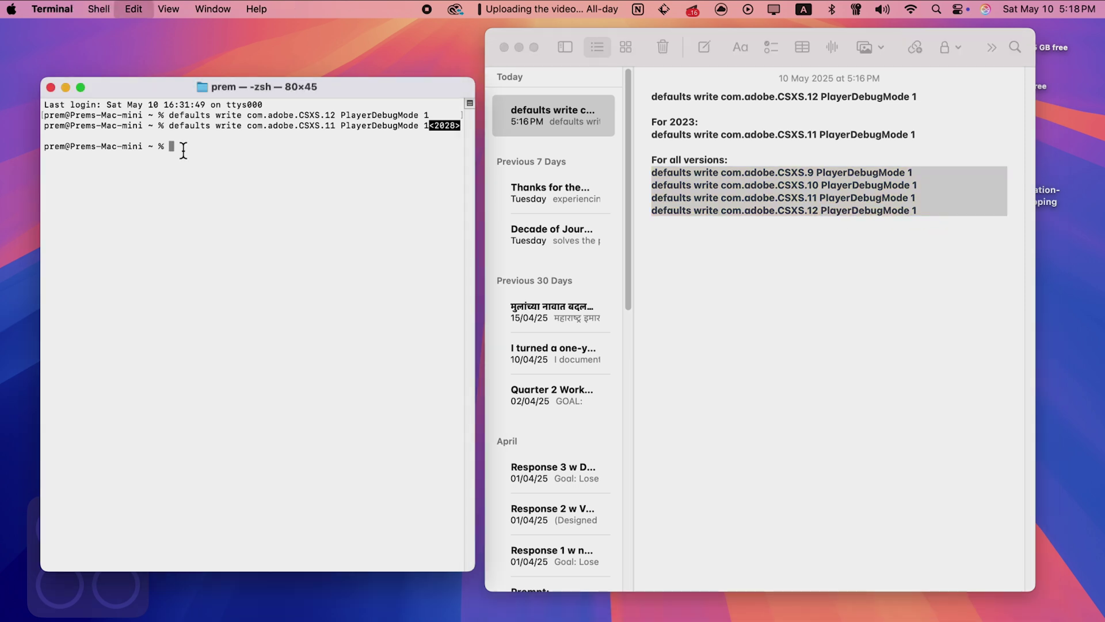
{"action": "key", "text": "super+v"}
{"action": "key", "text": "Return"}
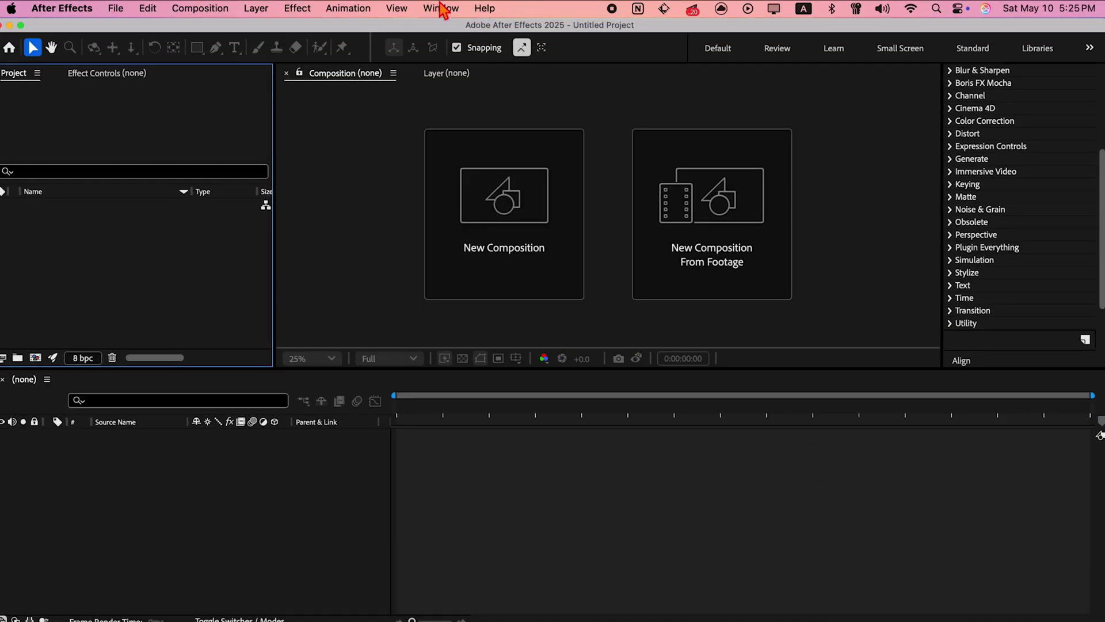
- Launch Flow from Window > Extensions now that debug mode is enabled
{"action": "left_click", "coordinate": [440, 8]}
{"action": "mouse_move", "coordinate": [484, 96]}
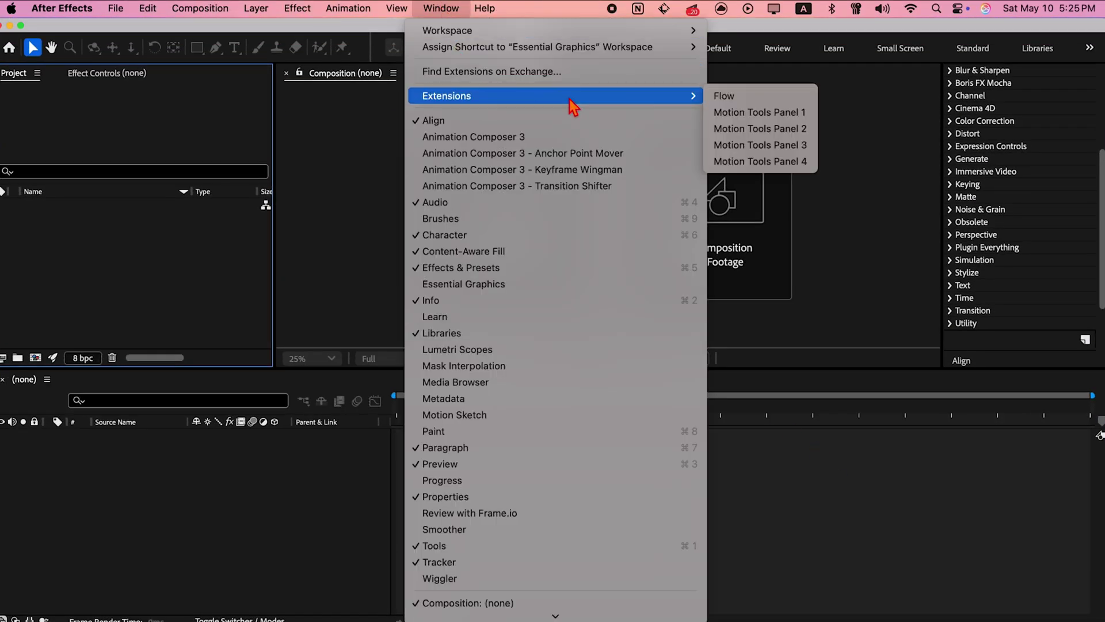
{"action": "left_click", "coordinate": [729, 98]}
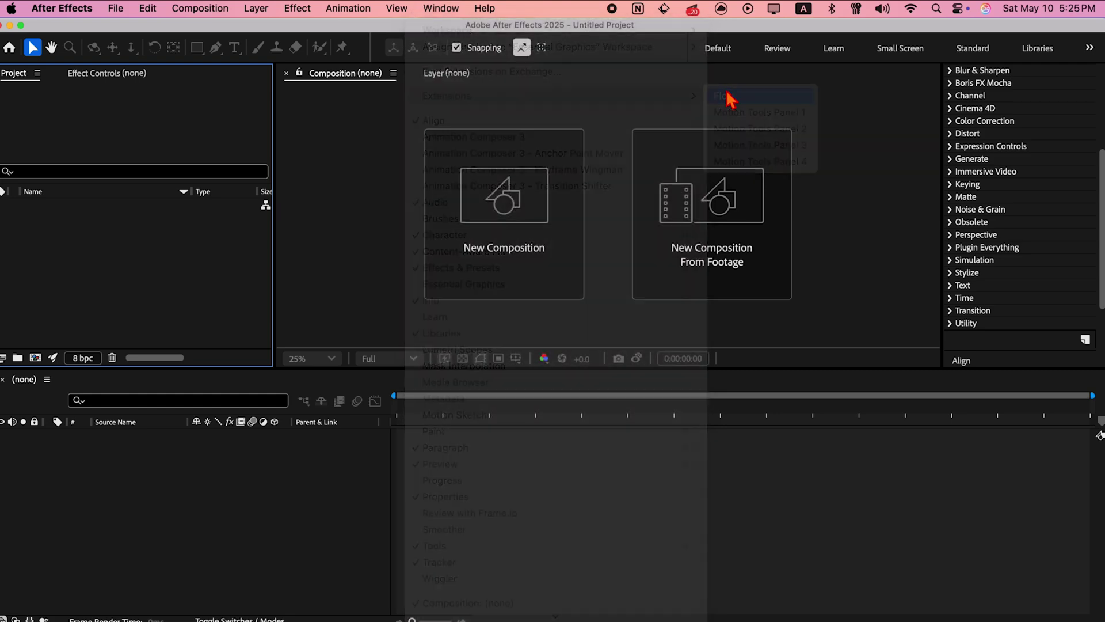